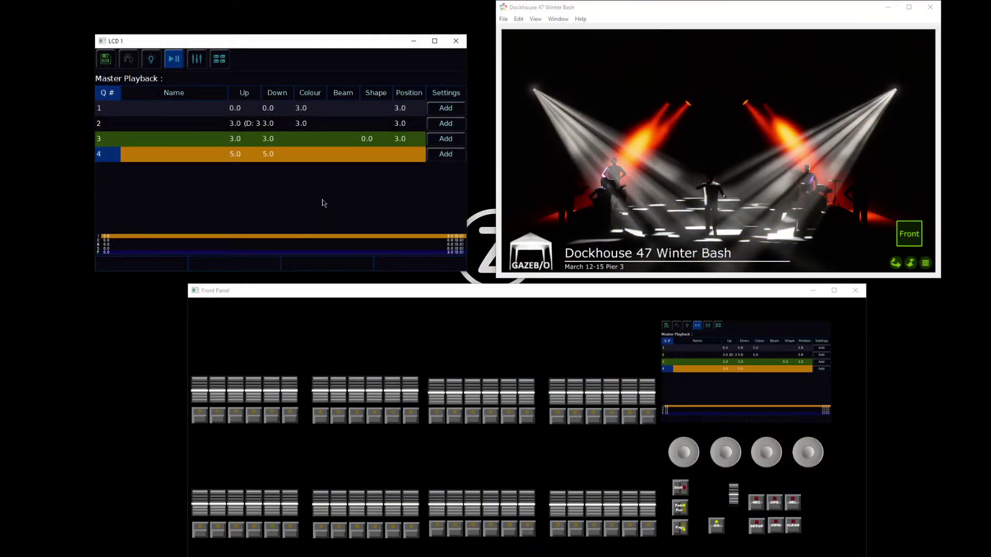
Step: Bring fixture 1 of the Robin MMX Spots up to 100 percent intensity
{"action": "left_click", "coordinate": [151, 65]}
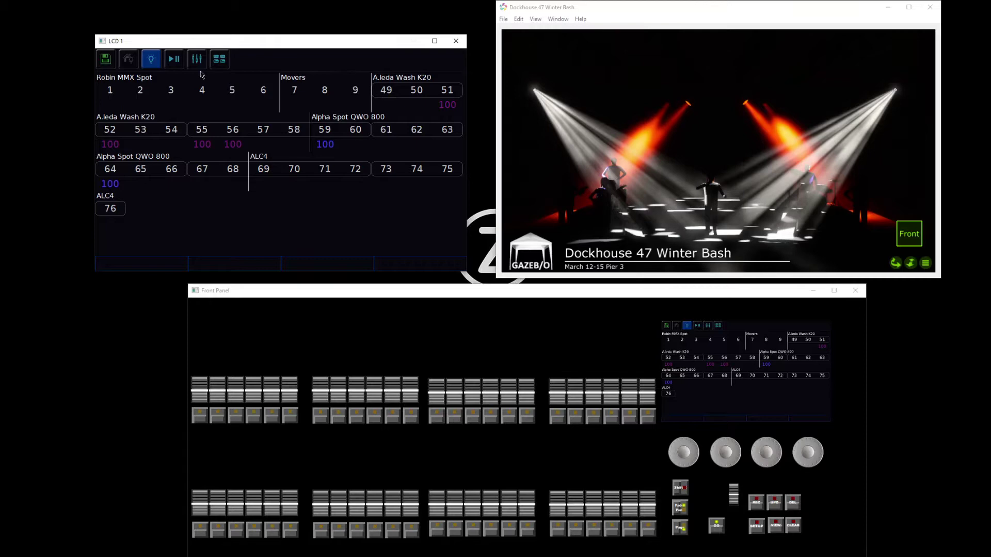
{"action": "left_click", "coordinate": [680, 527]}
{"action": "left_click_drag", "start_coordinate": [199, 390], "coordinate": [201, 331]}
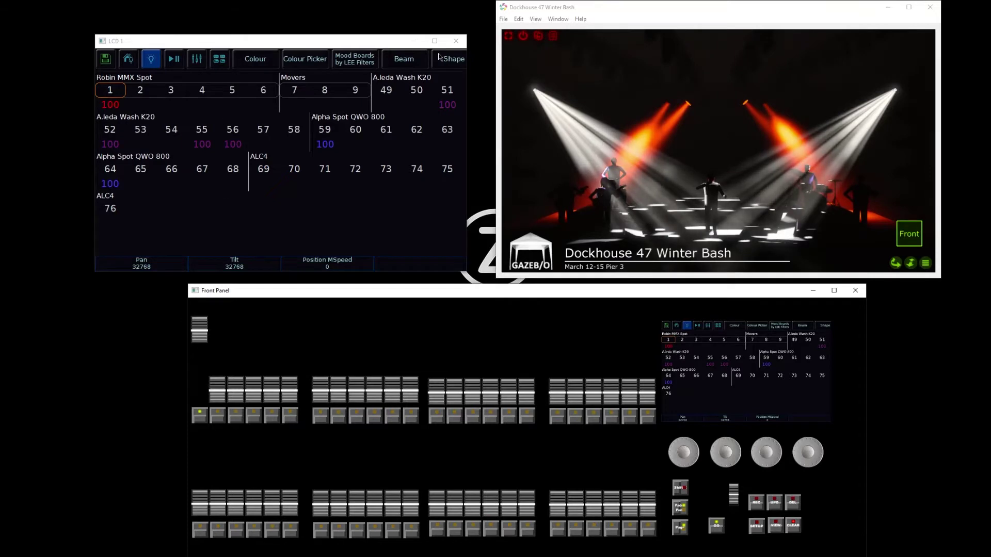
Step: Aim fixture 1 at about pan 29445 and tilt 47890 with the Pan/Tilt Grid, and dim it to 9 percent
{"action": "left_click_drag", "start_coordinate": [454, 60], "coordinate": [335, 67]}
{"action": "left_click", "coordinate": [364, 59]}
{"action": "left_click", "coordinate": [413, 59]}
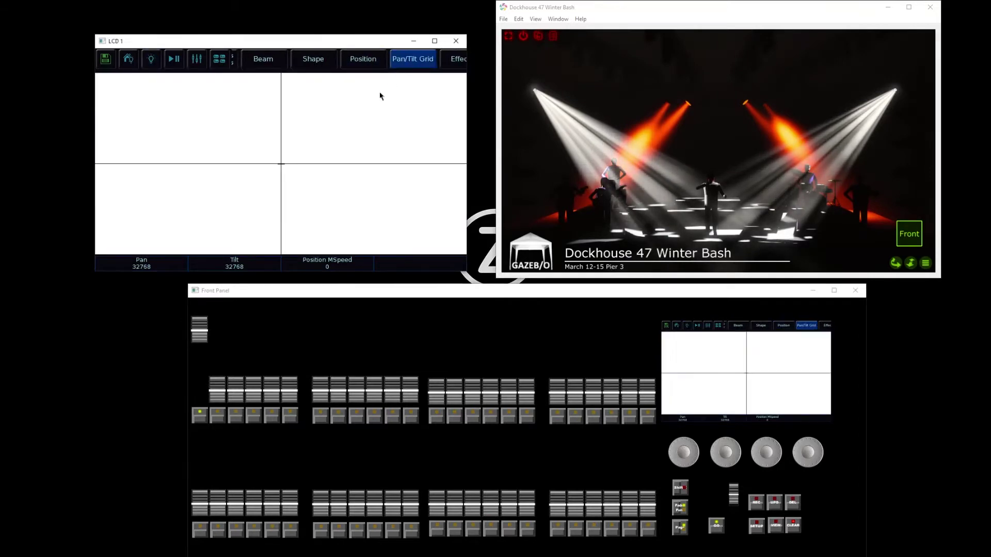
{"action": "left_click", "coordinate": [279, 149]}
{"action": "left_click_drag", "start_coordinate": [279, 148], "coordinate": [262, 124]}
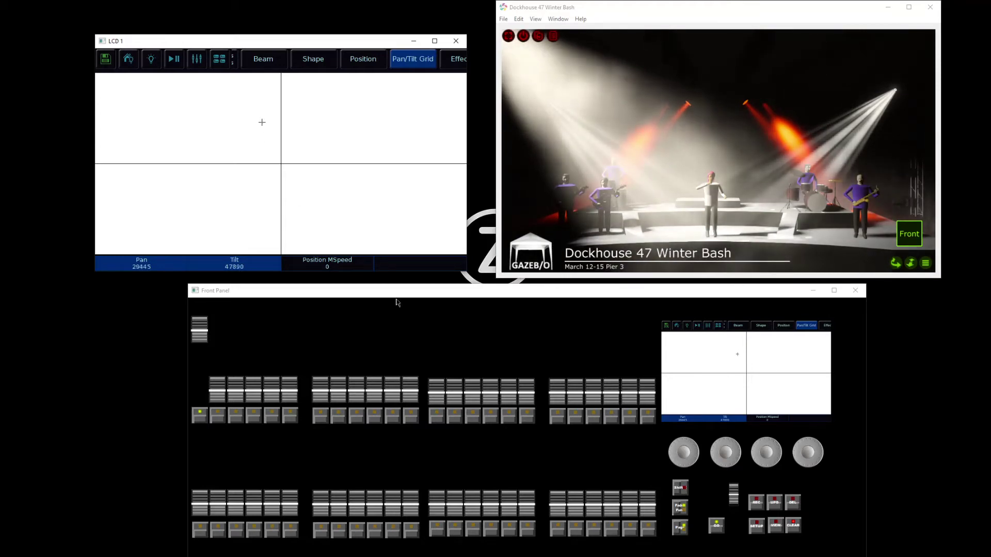
{"action": "left_click_drag", "start_coordinate": [207, 330], "coordinate": [197, 382]}
{"action": "left_click", "coordinate": [150, 58]}
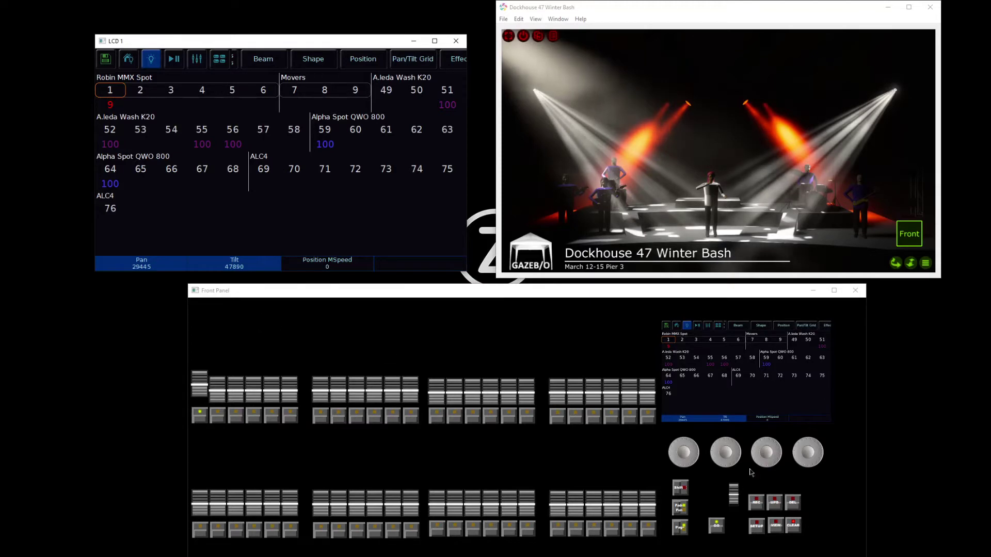
Step: Update live cue 3 of the master playback with fixture 1's new position and intensity
{"action": "left_click", "coordinate": [773, 505]}
{"action": "left_click", "coordinate": [775, 506]}
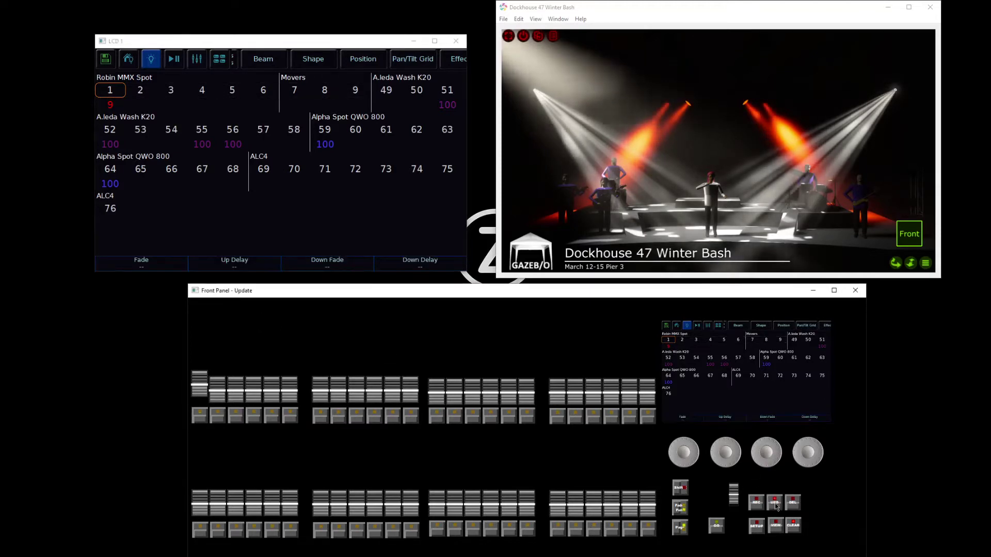
{"action": "left_click", "coordinate": [173, 59]}
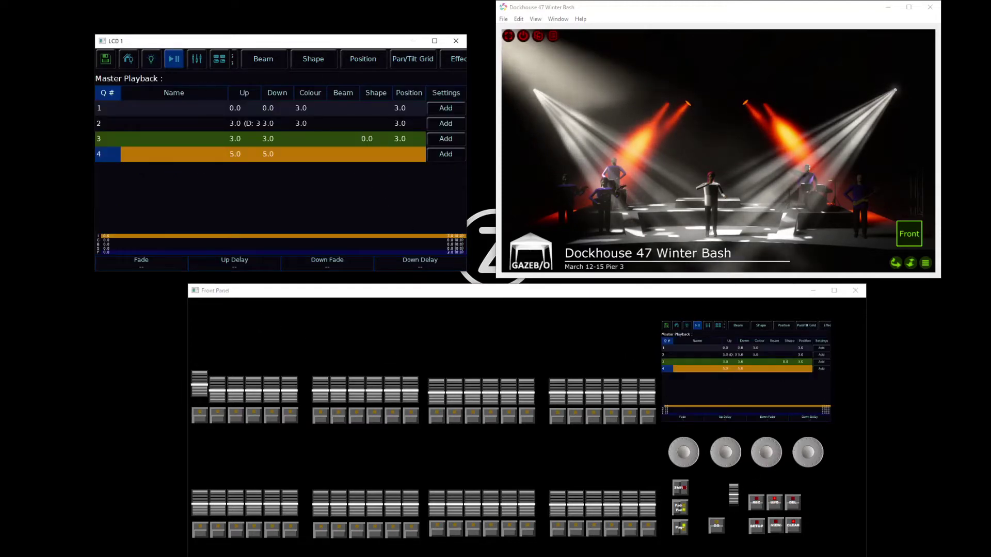
{"action": "left_click", "coordinate": [716, 526]}
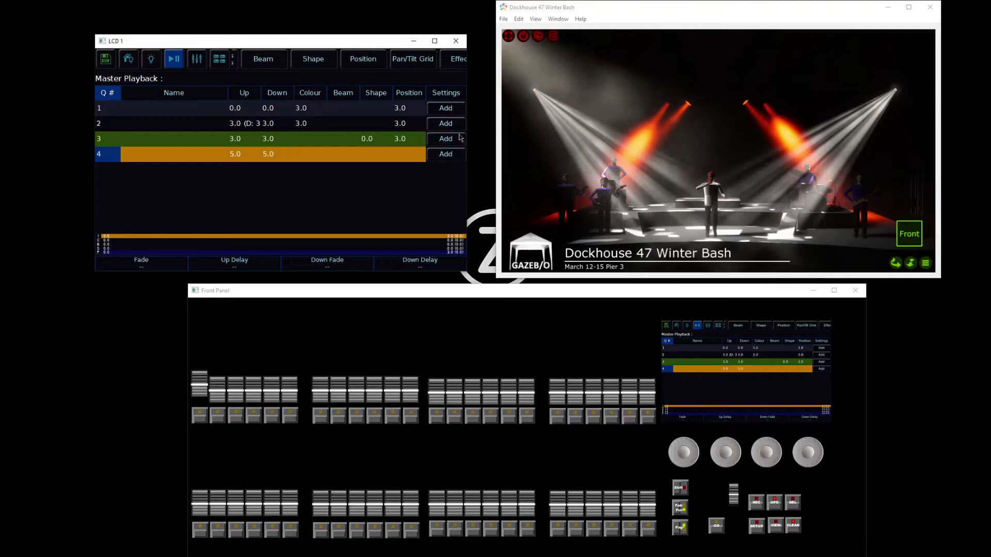
{"action": "left_click", "coordinate": [718, 528]}
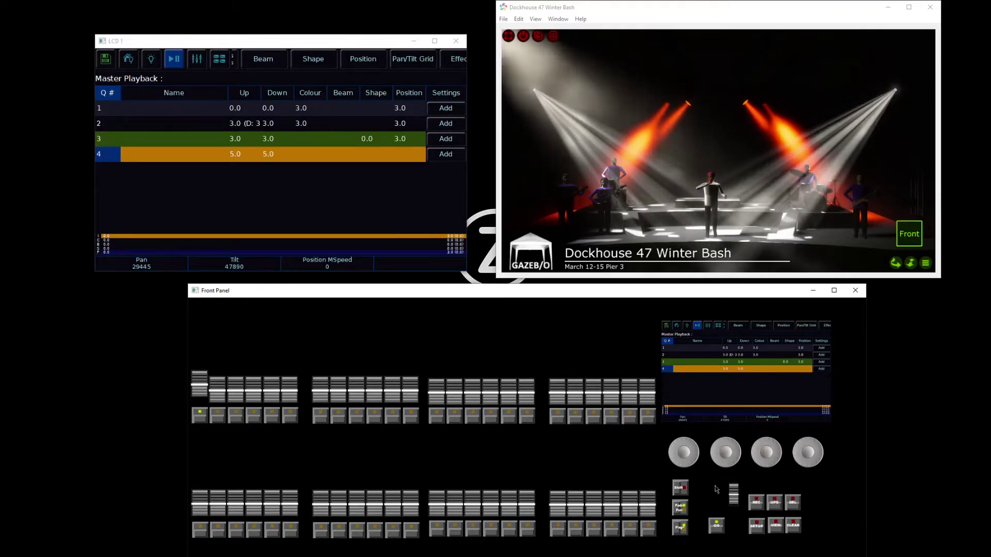
Step: Run cues 1 and 2 of the master playback, and return to cue 1 by selecting and running it
{"action": "mouse_move", "coordinate": [733, 494]}
{"action": "left_mouse_down"}
{"action": "mouse_move", "coordinate": [734, 522]}
{"action": "mouse_move", "coordinate": [733, 494]}
{"action": "left_mouse_up"}
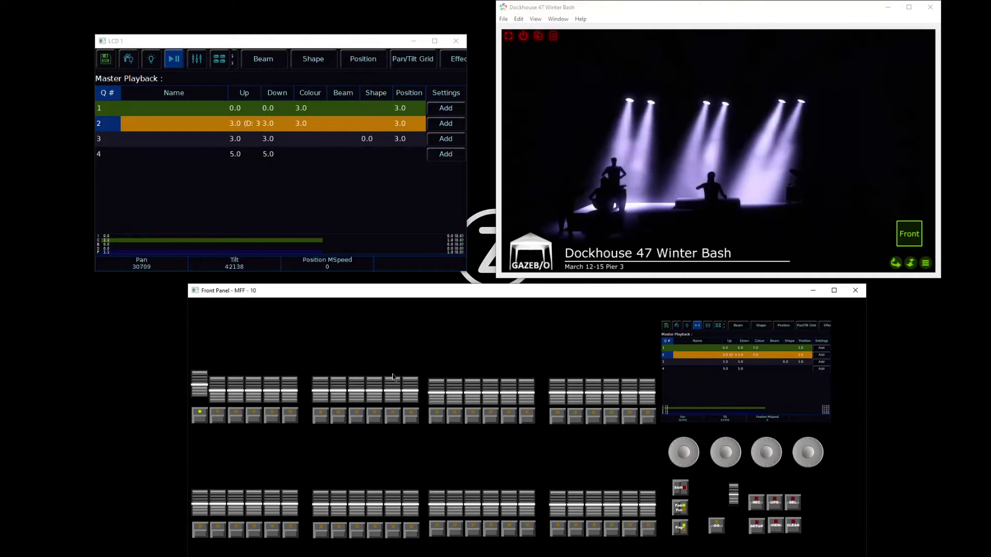
{"action": "left_click", "coordinate": [717, 527]}
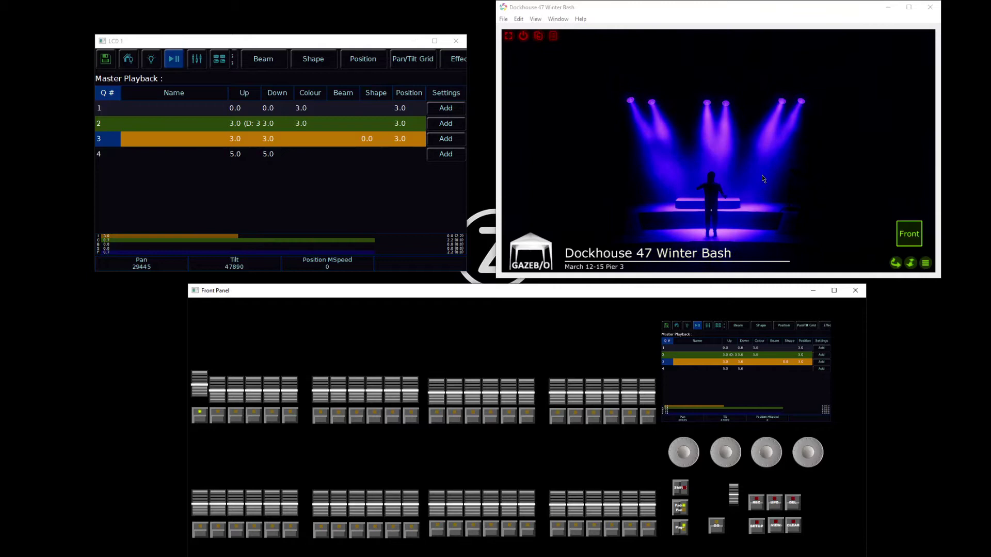
{"action": "left_click", "coordinate": [122, 111]}
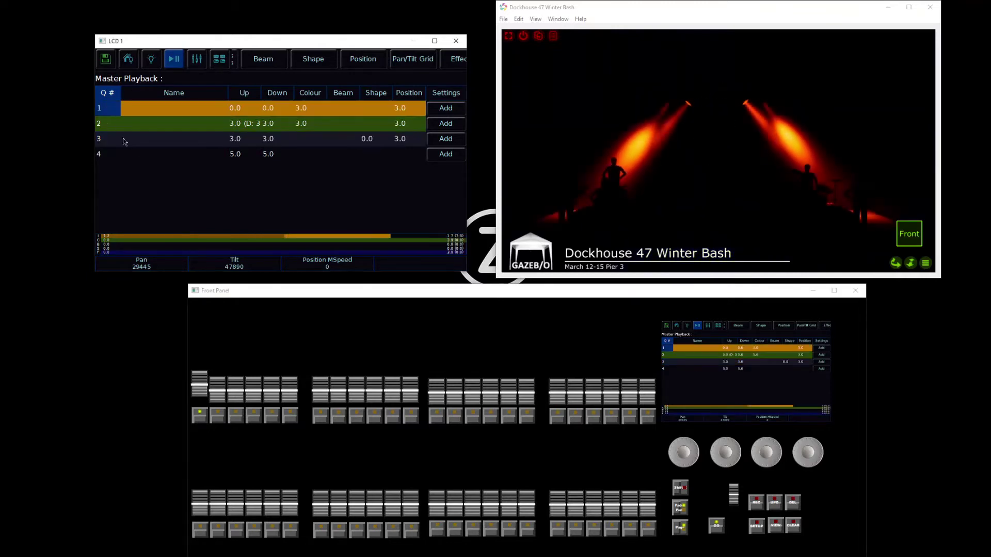
{"action": "left_click", "coordinate": [722, 525]}
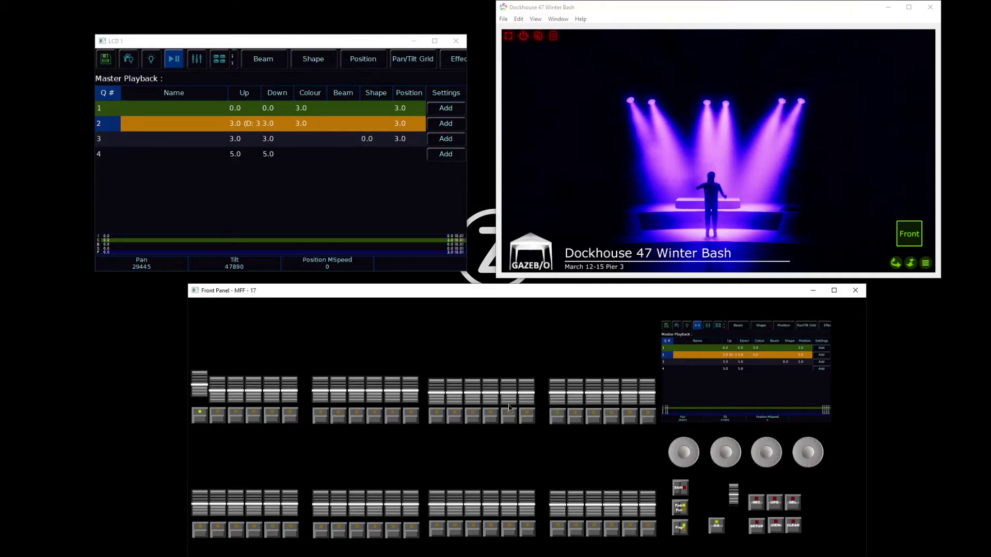
Step: Take the four outer purple lights of the live cue 1 look down to zero, leaving only the centre pair lit
{"action": "left_click", "coordinate": [680, 508]}
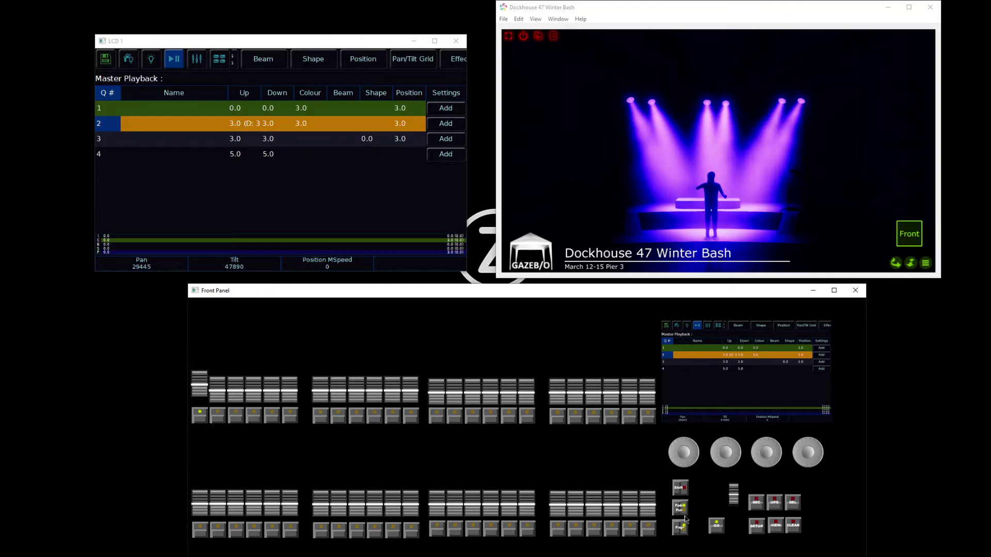
{"action": "left_click", "coordinate": [680, 526]}
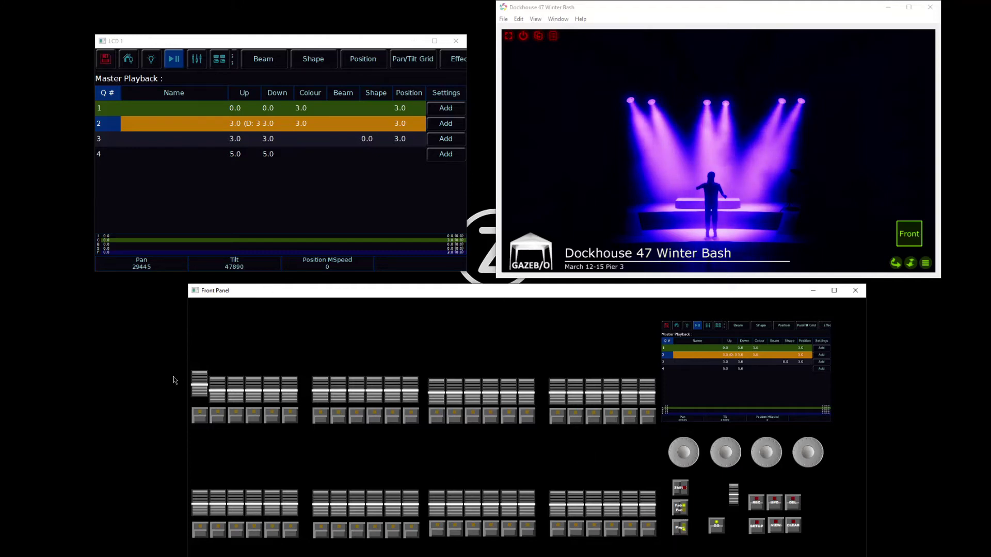
{"action": "mouse_move", "coordinate": [199, 385]}
{"action": "left_mouse_down"}
{"action": "mouse_move", "coordinate": [202, 279]}
{"action": "mouse_move", "coordinate": [200, 395]}
{"action": "left_mouse_up"}
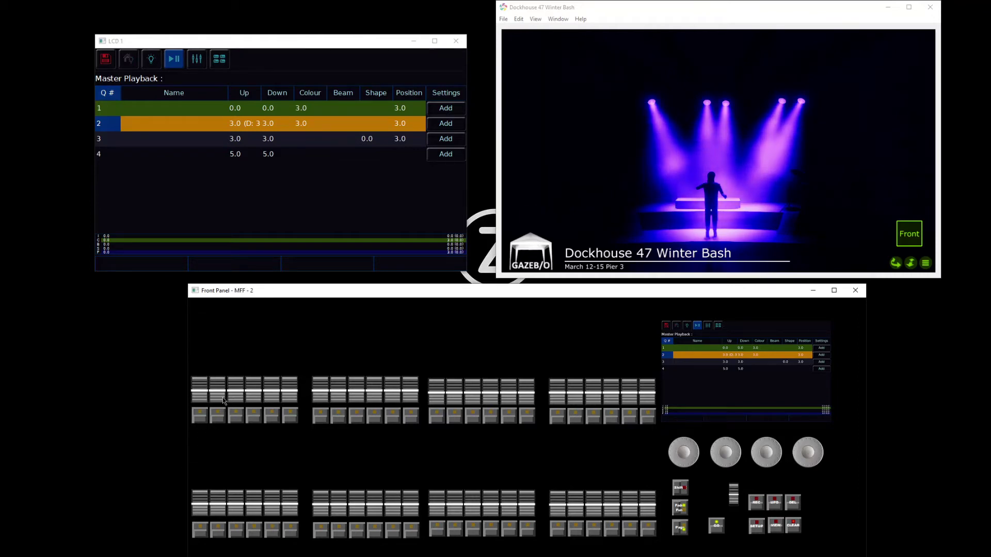
{"action": "mouse_move", "coordinate": [221, 400]}
{"action": "left_mouse_down"}
{"action": "mouse_move", "coordinate": [232, 320]}
{"action": "mouse_move", "coordinate": [221, 330]}
{"action": "mouse_move", "coordinate": [215, 402]}
{"action": "left_mouse_up"}
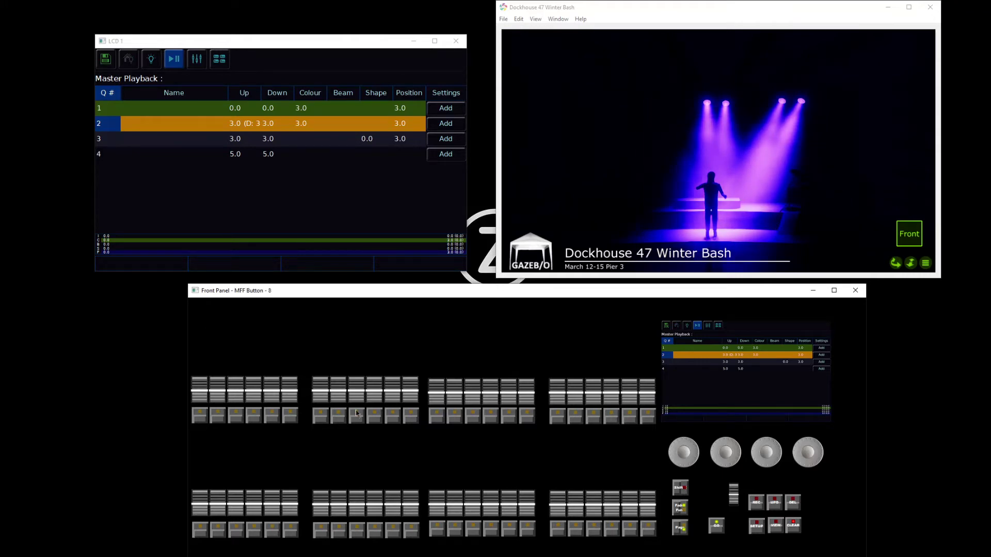
{"action": "left_click_drag", "start_coordinate": [360, 397], "coordinate": [382, 466]}
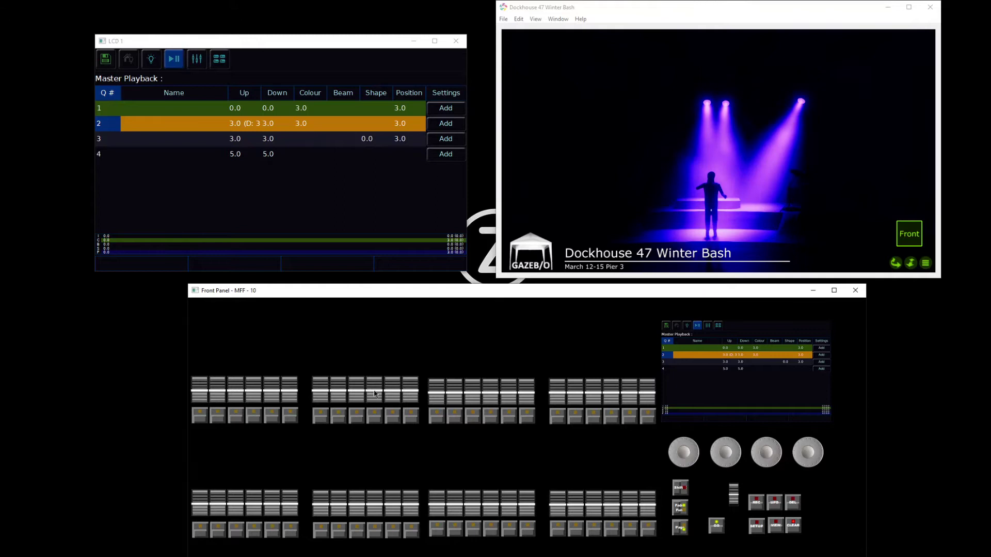
{"action": "left_click_drag", "start_coordinate": [376, 394], "coordinate": [369, 466]}
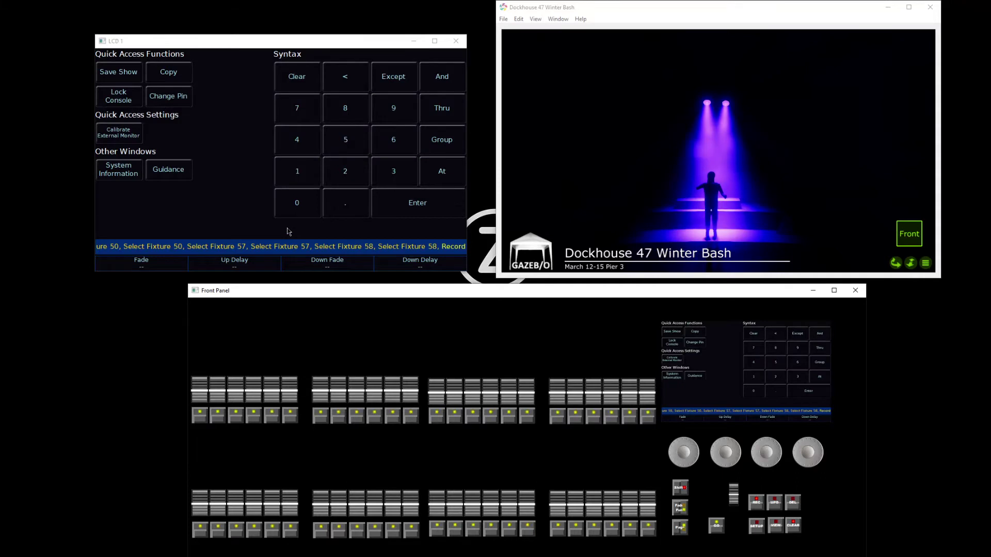
Step: Record the current look as cue 1.5 and clear the programmer
{"action": "left_click", "coordinate": [307, 174]}
{"action": "left_click", "coordinate": [342, 207]}
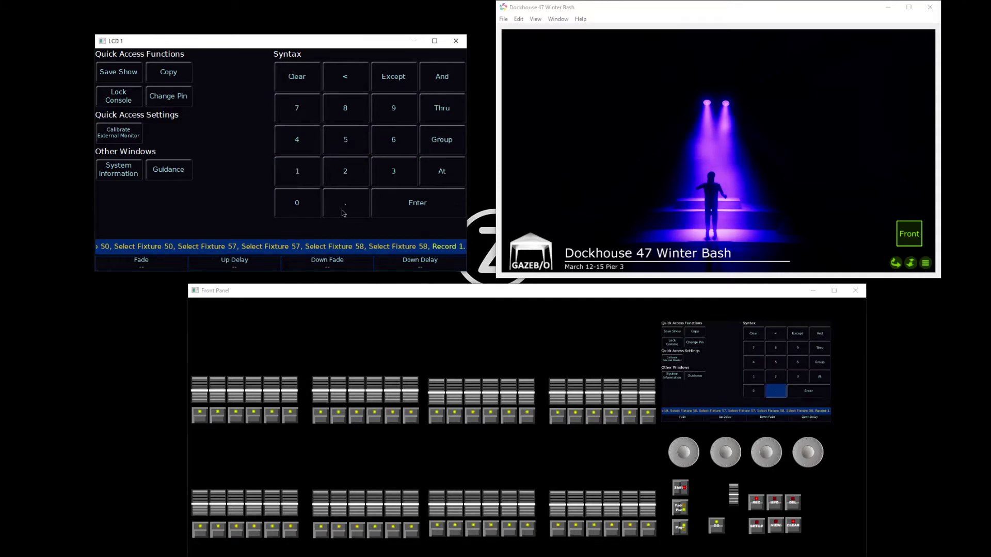
{"action": "left_click", "coordinate": [350, 138]}
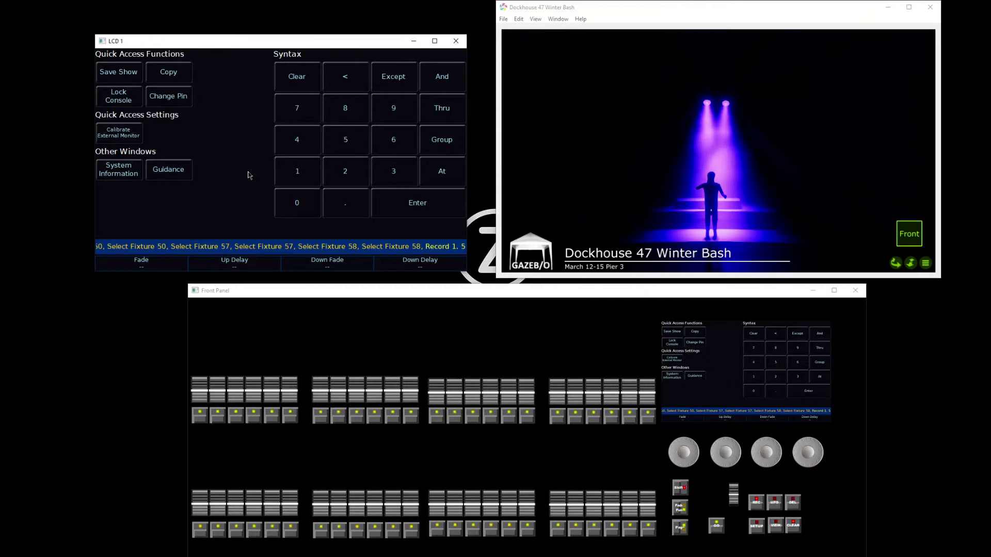
{"action": "key", "text": "Escape"}
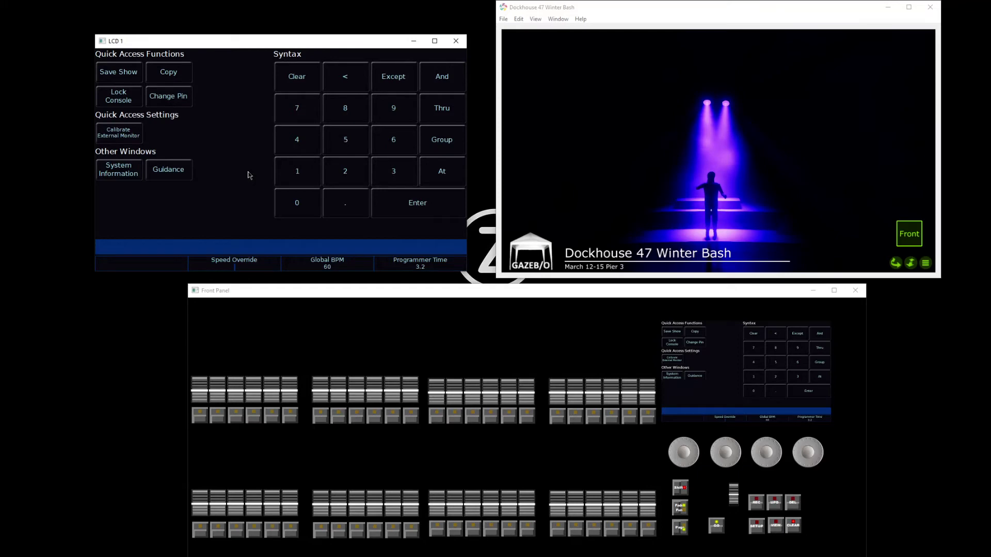
{"action": "key", "text": "Escape"}
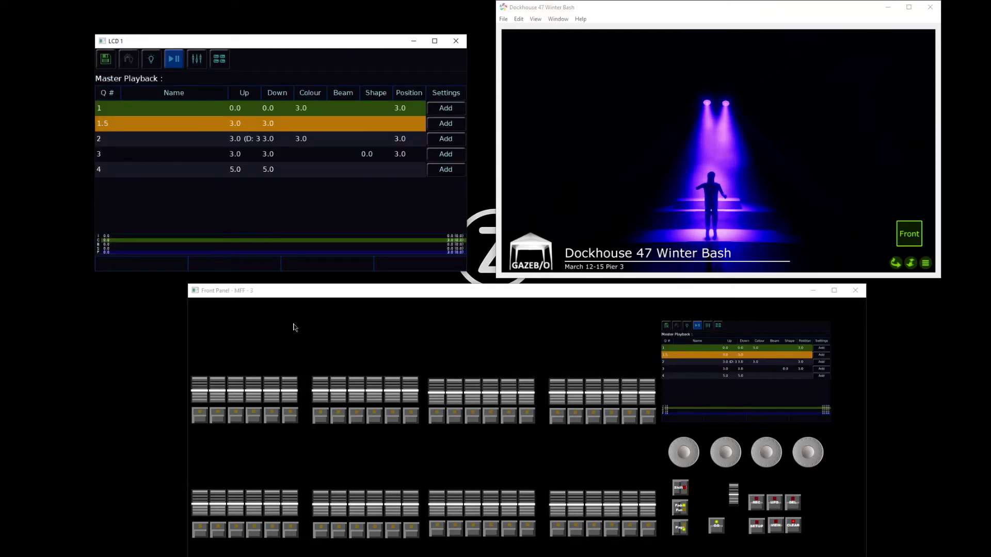
{"action": "left_click", "coordinate": [424, 295]}
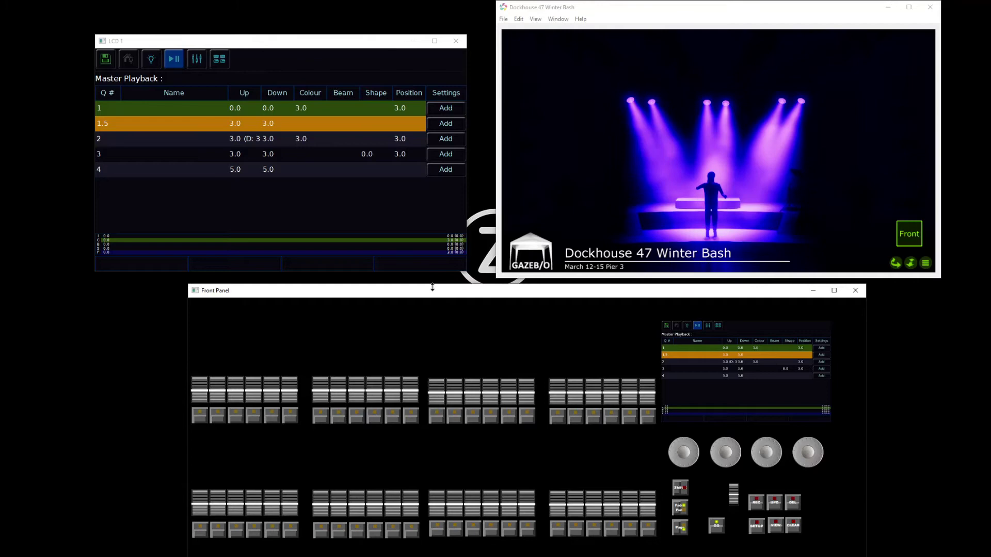
Step: Select the new cue 1.5 in the master playback, and run it followed by cue 2
{"action": "left_click", "coordinate": [115, 108]}
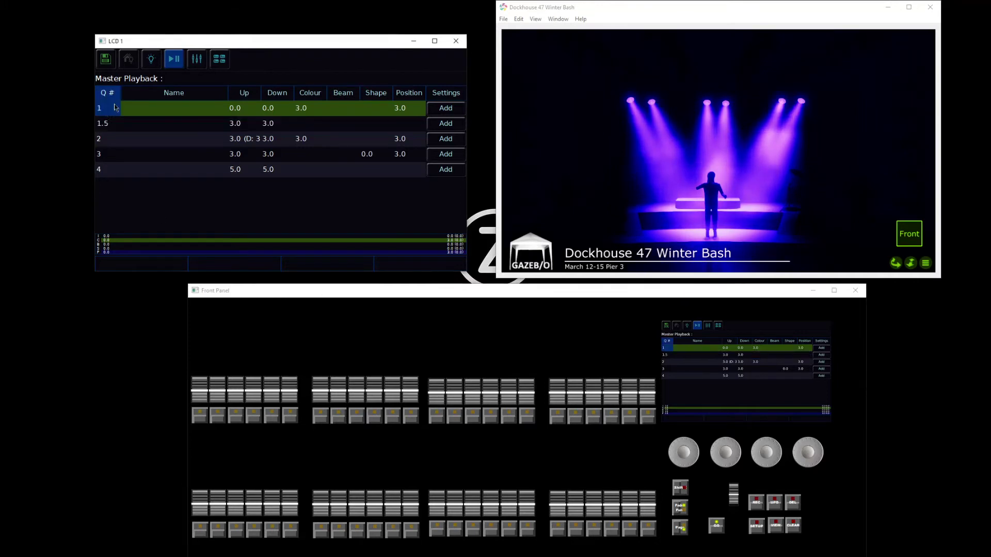
{"action": "left_click", "coordinate": [108, 129]}
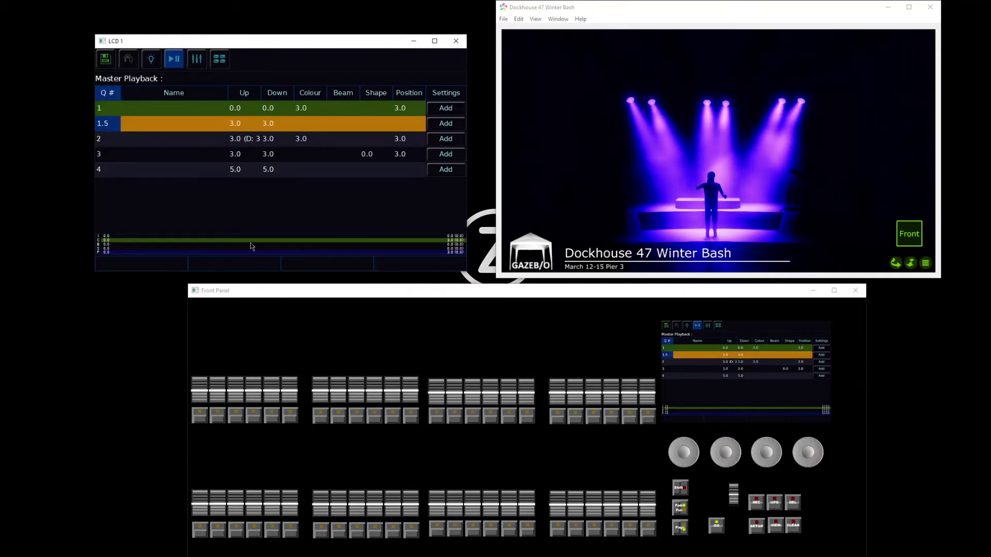
{"action": "key", "text": "space"}
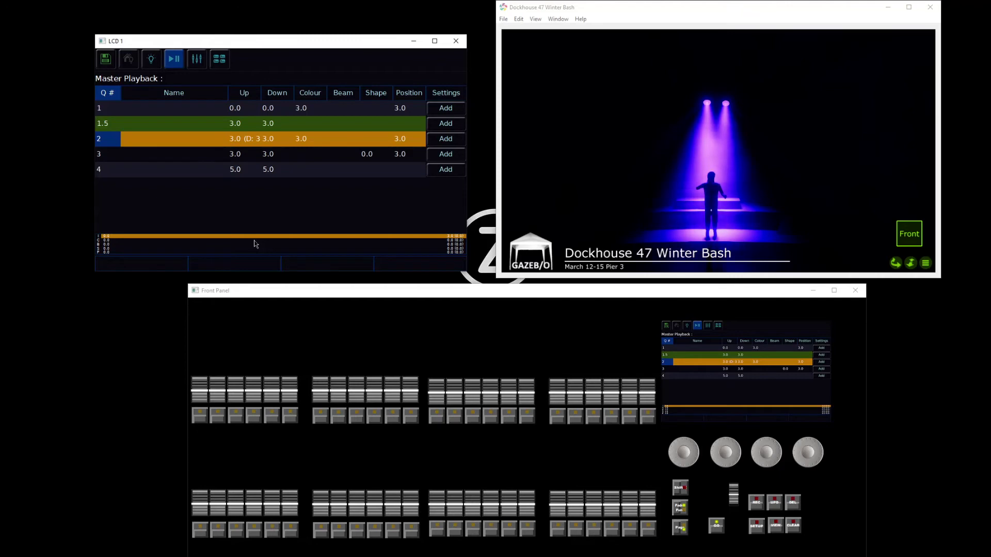
{"action": "key", "text": "space"}
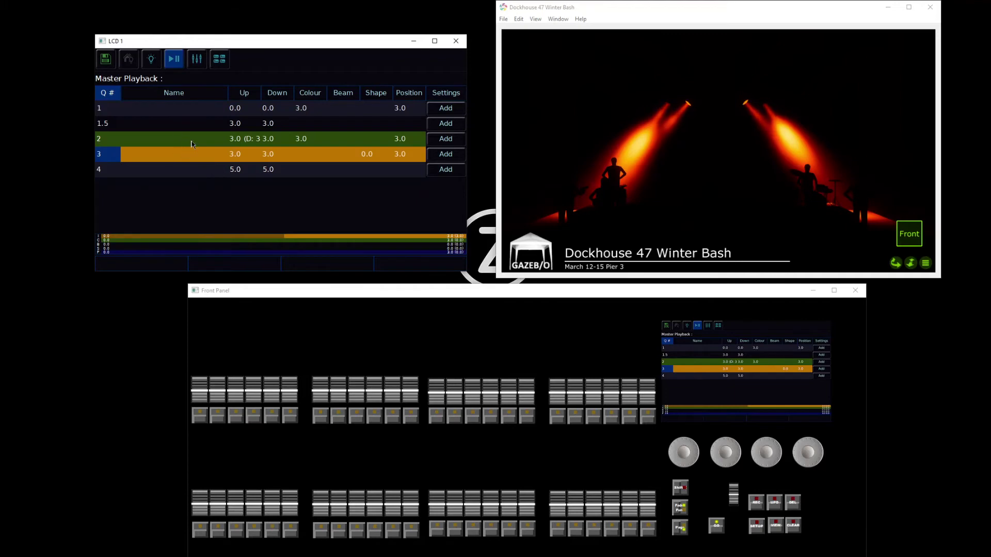
Step: Name cue 2 of the master playback "Cue 2"
{"action": "left_click", "coordinate": [182, 153]}
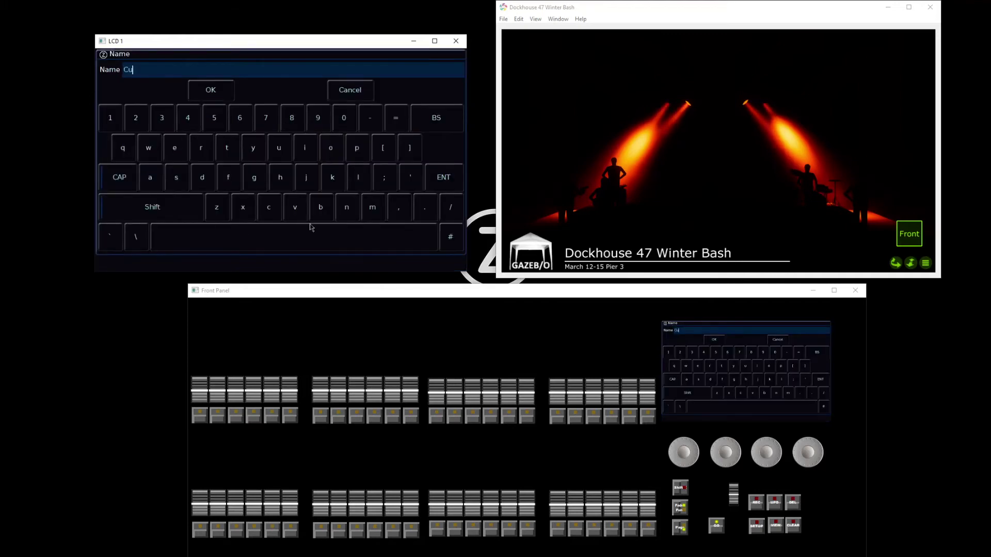
{"action": "type", "text": "Cue 2"}
{"action": "key", "text": "Return"}
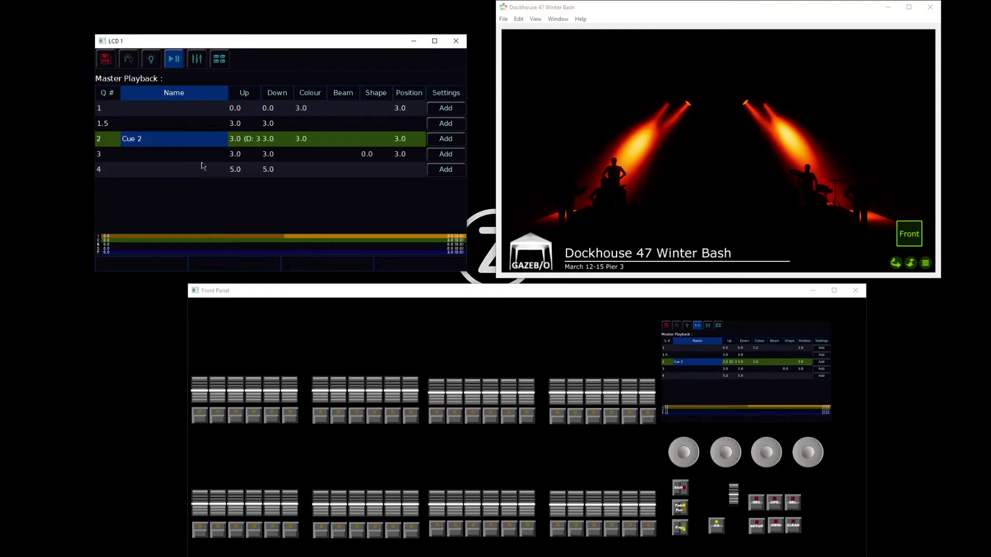
Step: Select and run cue 3, and set cue 2 as the next cue to play
{"action": "left_click", "coordinate": [119, 154]}
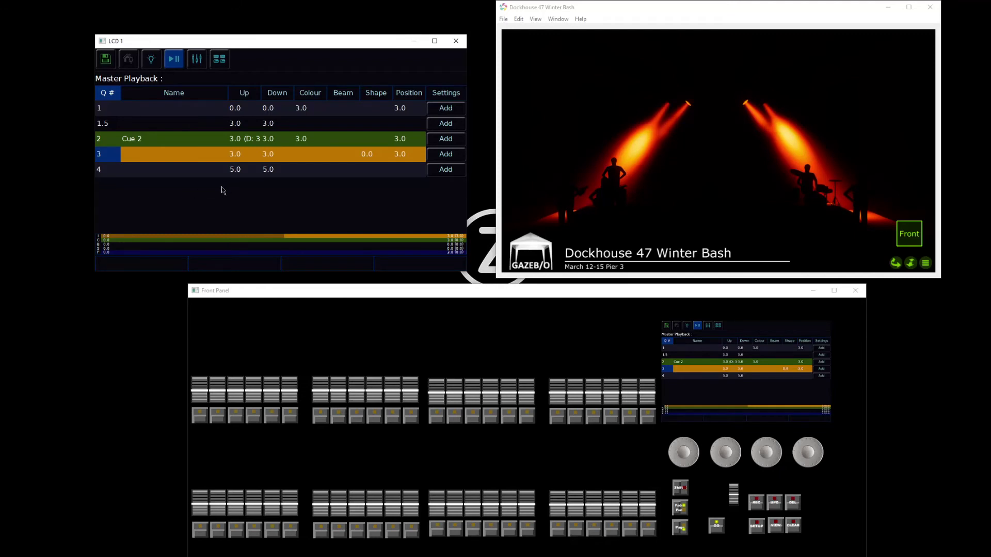
{"action": "key", "text": "space"}
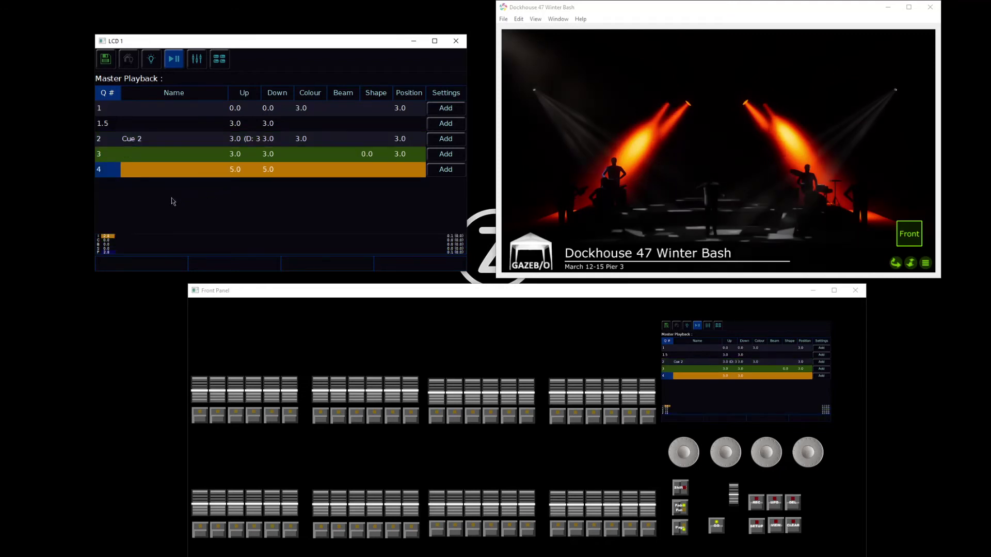
{"action": "left_click", "coordinate": [119, 144]}
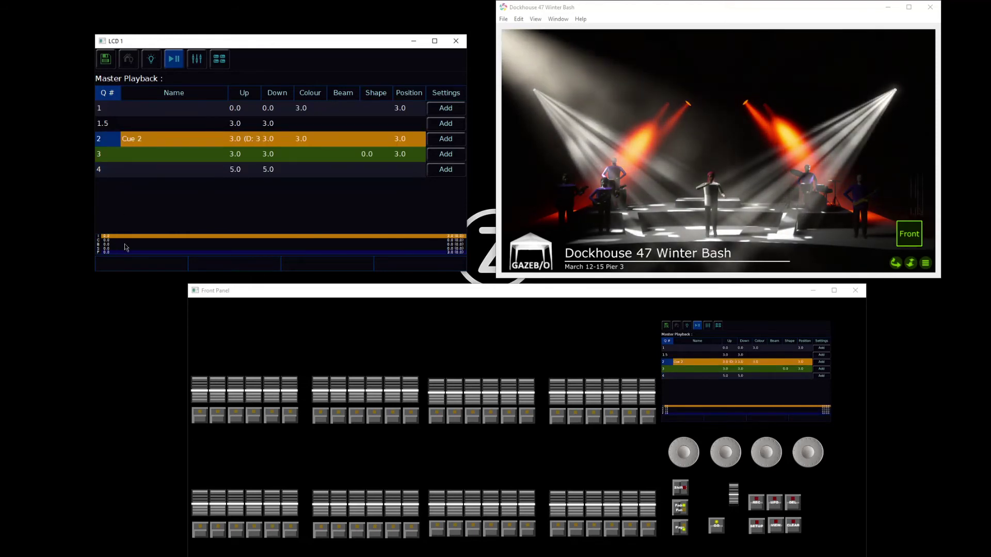
Step: Set cue 3's trigger to Auto (after previous cue) with a wait time of 3 seconds
{"action": "left_click", "coordinate": [100, 160]}
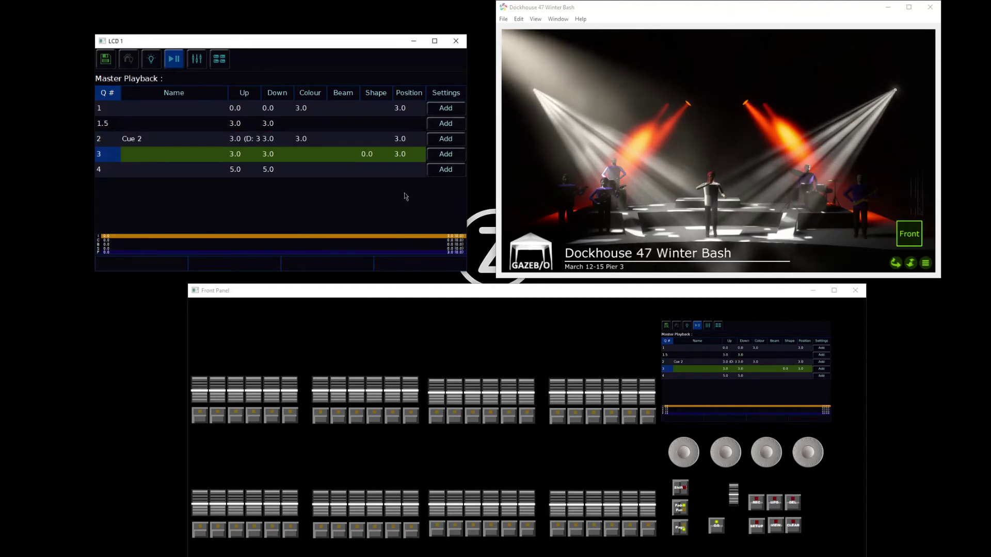
{"action": "left_click", "coordinate": [446, 154]}
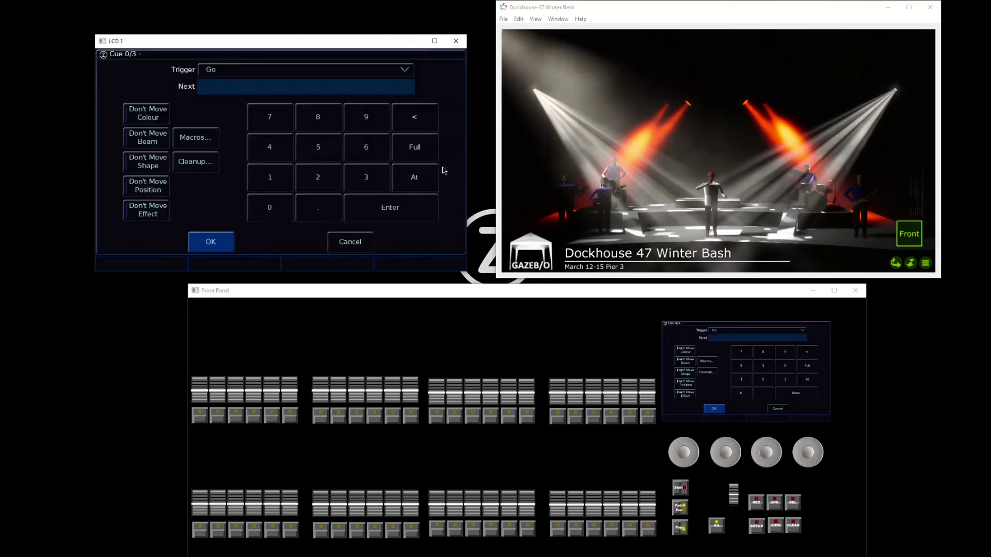
{"action": "left_click", "coordinate": [308, 71]}
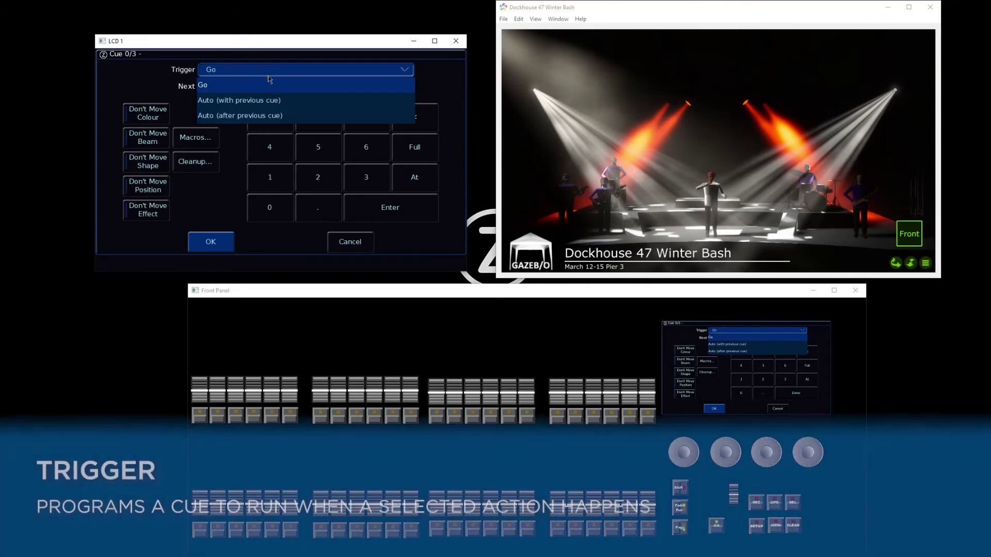
{"action": "left_click", "coordinate": [257, 113]}
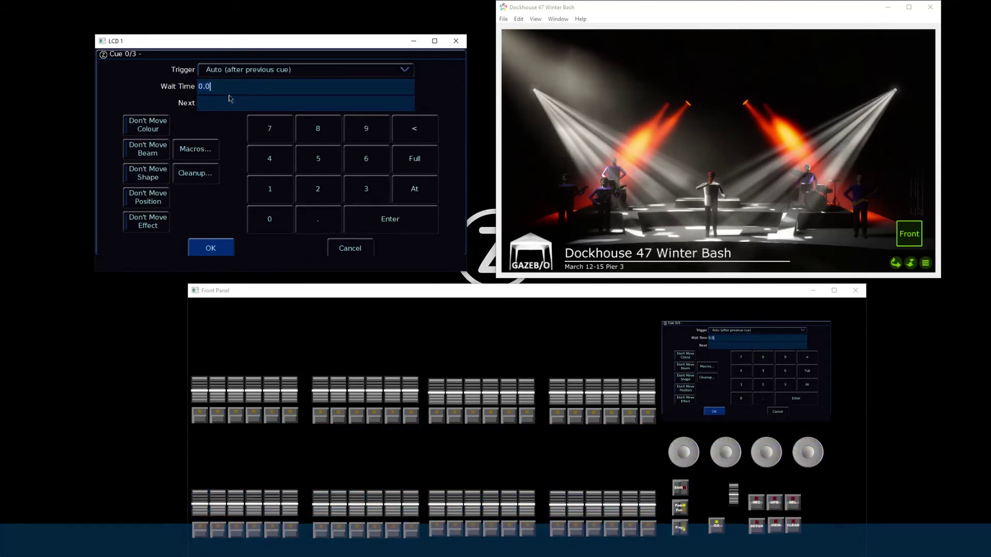
{"action": "type", "text": "3"}
{"action": "key", "text": "Return"}
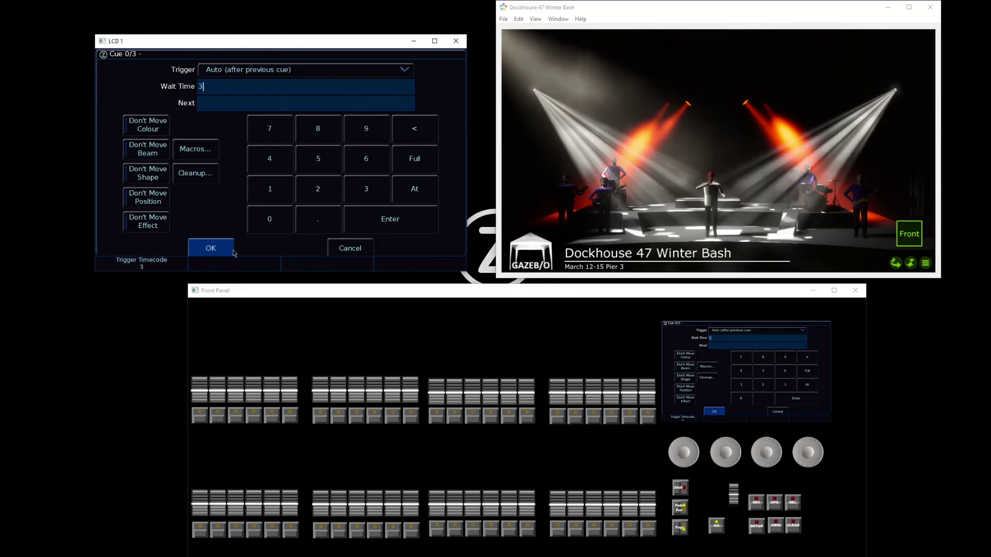
{"action": "left_click", "coordinate": [223, 249]}
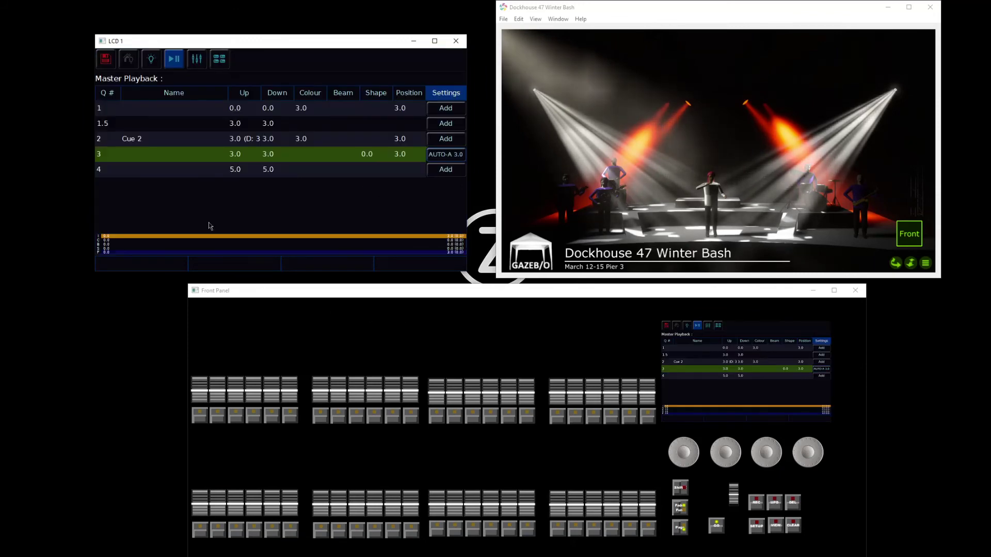
Step: Set cue 1.5 as the next cue in the master playback, and run it followed by cue 2
{"action": "left_click", "coordinate": [105, 140]}
{"action": "left_click", "coordinate": [106, 127]}
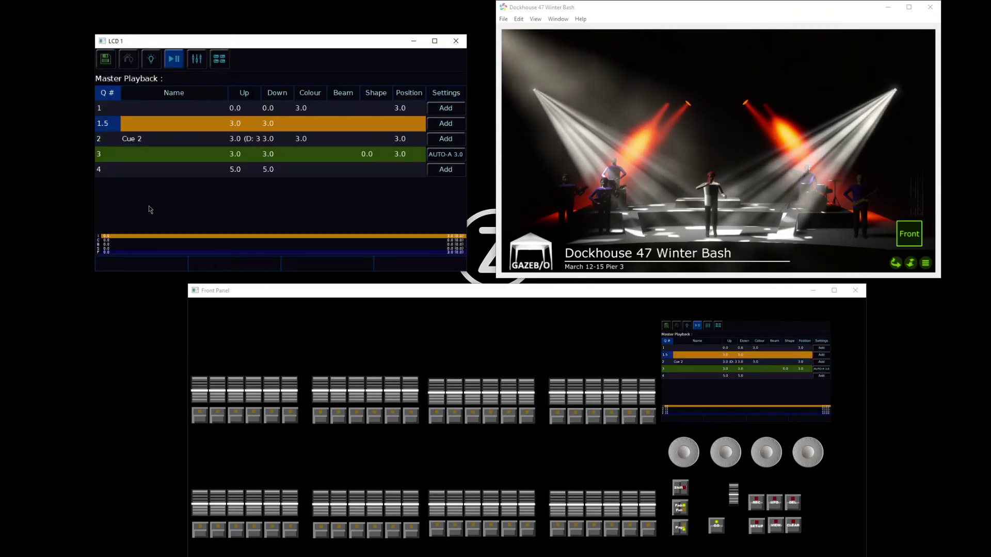
{"action": "key", "text": "space"}
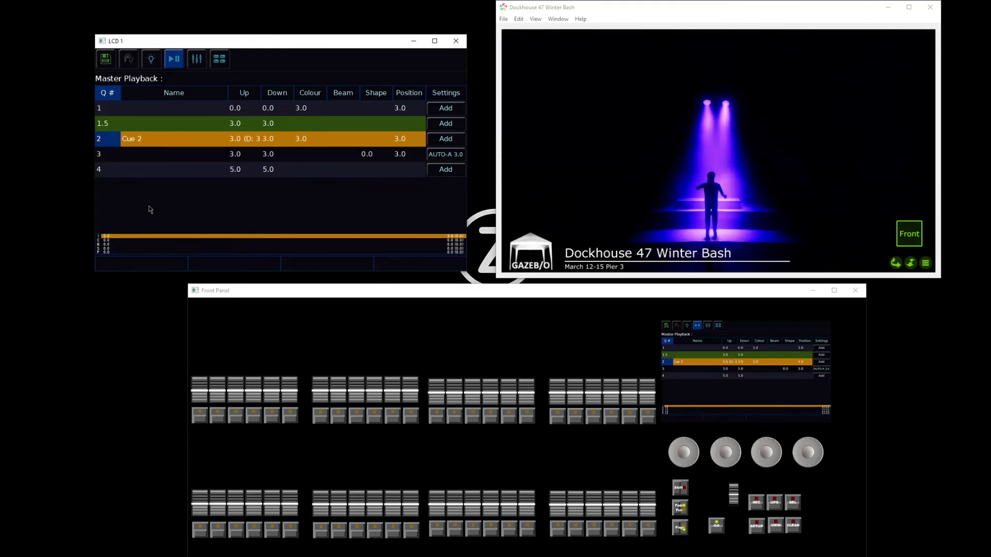
{"action": "key", "text": "space"}
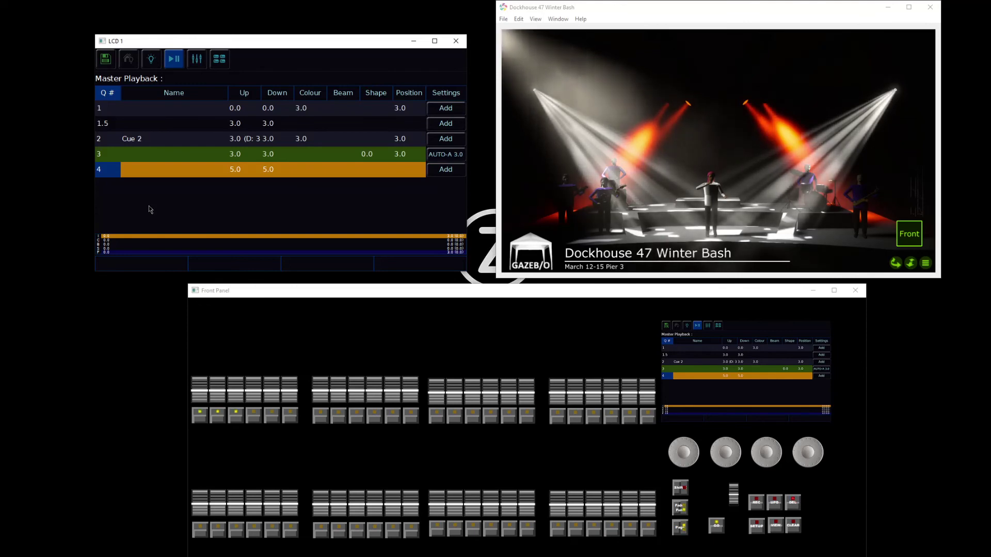
Step: Delete cue 2 from the master playback and confirm the deletion
{"action": "key", "text": "Delete"}
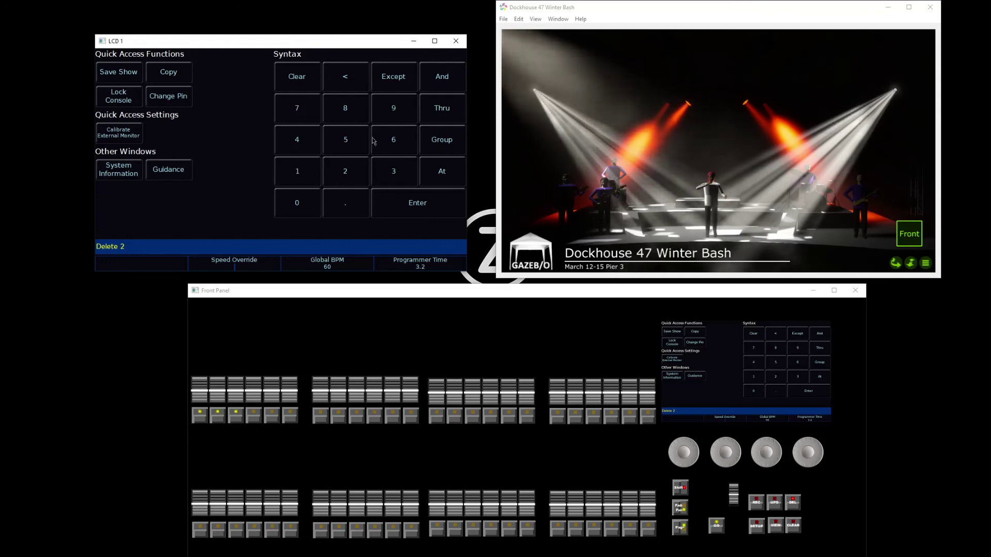
{"action": "left_click", "coordinate": [717, 526]}
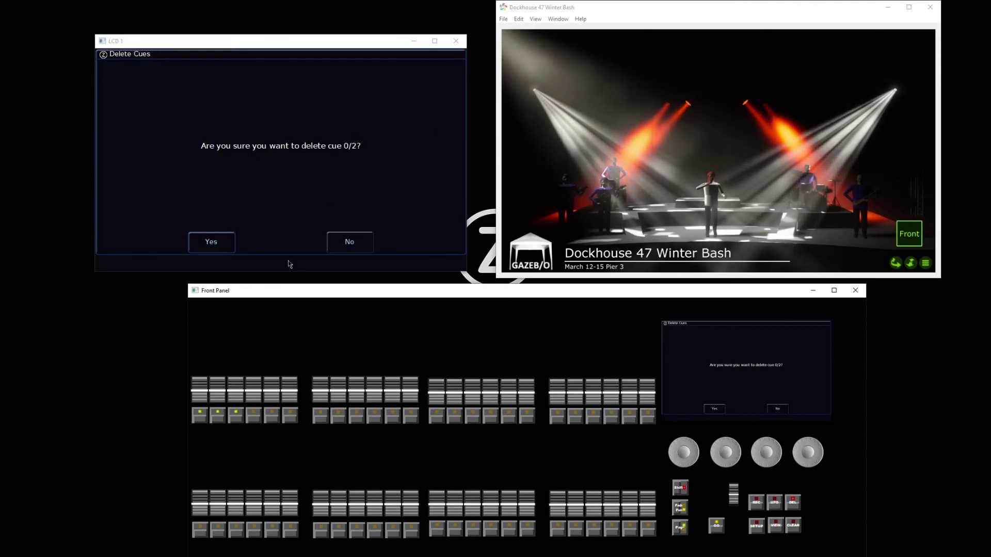
{"action": "left_click", "coordinate": [211, 242]}
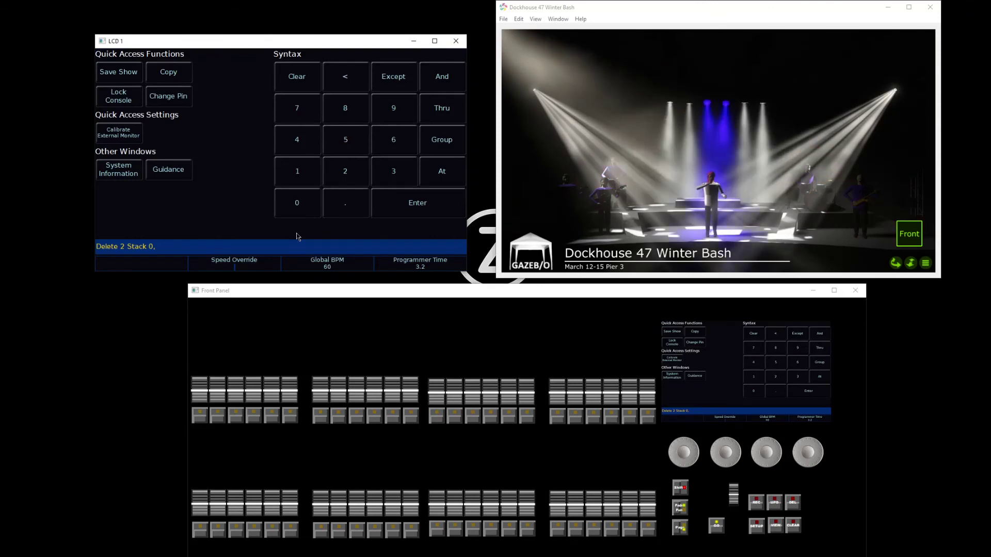